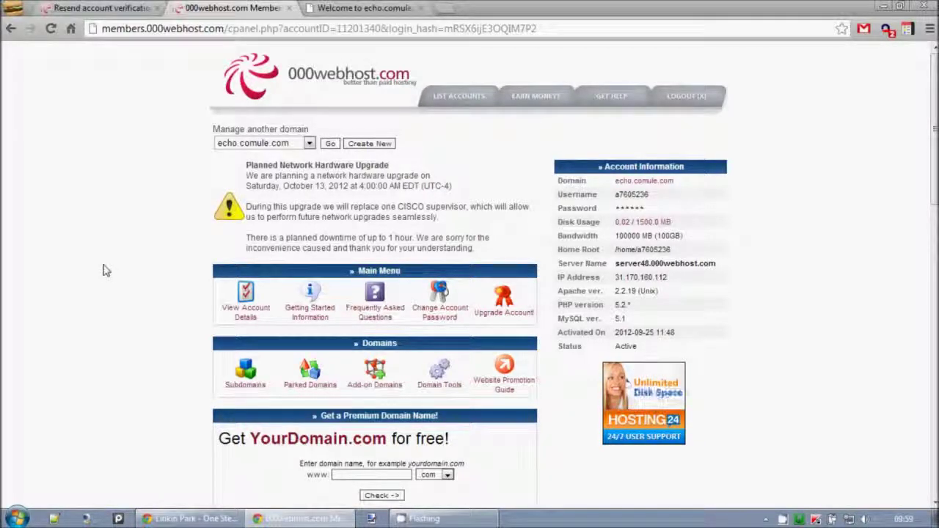
Open the account's MySQL database management page and enter data1 as the new database name
scroll(102, 270, "down", 8)
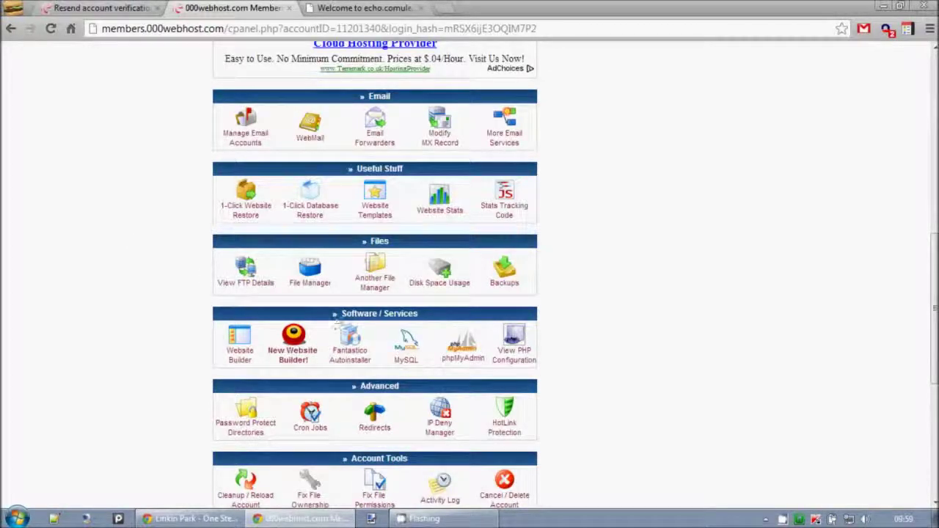
left_click(408, 350)
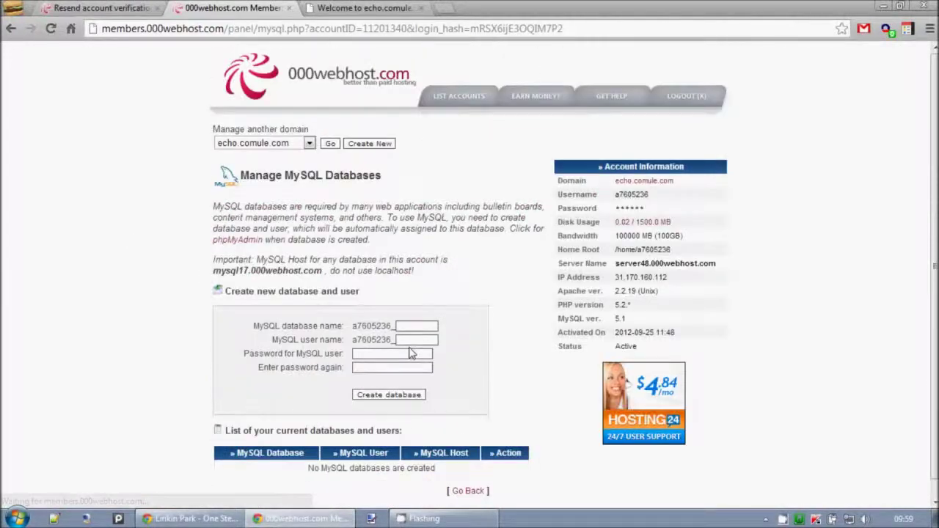
left_click(409, 326)
triple_click(392, 307)
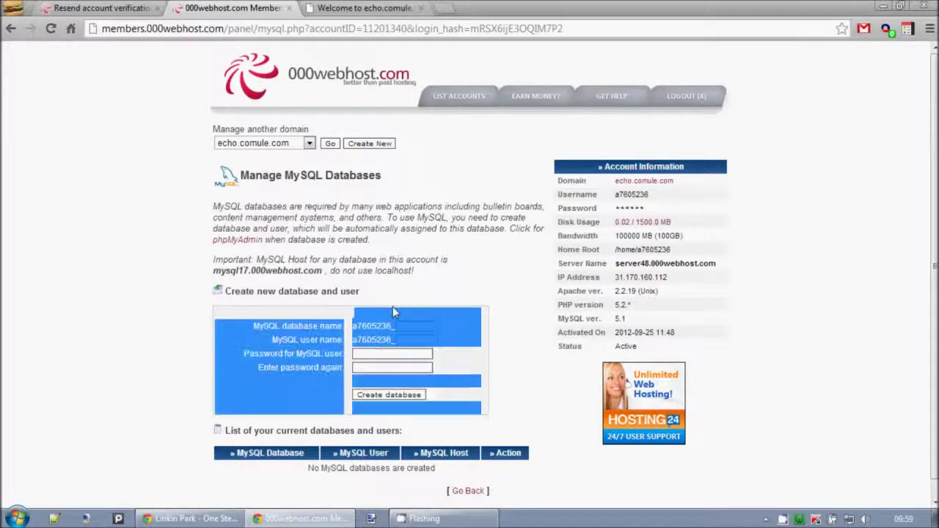
left_click(242, 334)
left_click_drag(242, 333, 440, 327)
left_click(361, 327)
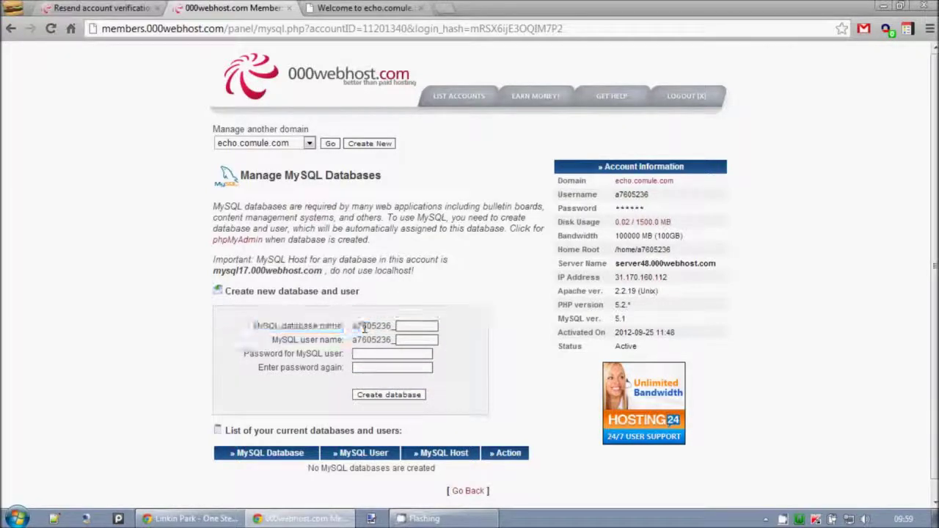
left_click(415, 328)
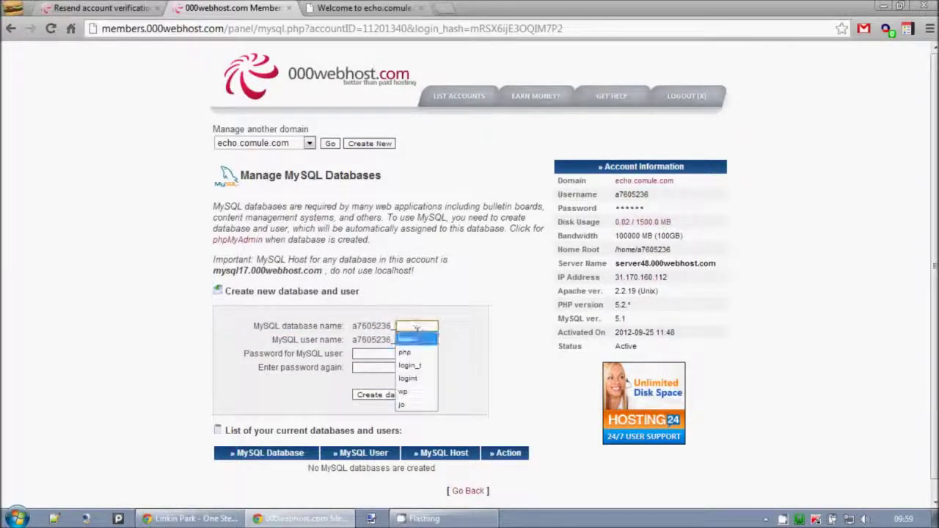
left_click(425, 346)
Set the MySQL user name for the new database to data
left_click(424, 342)
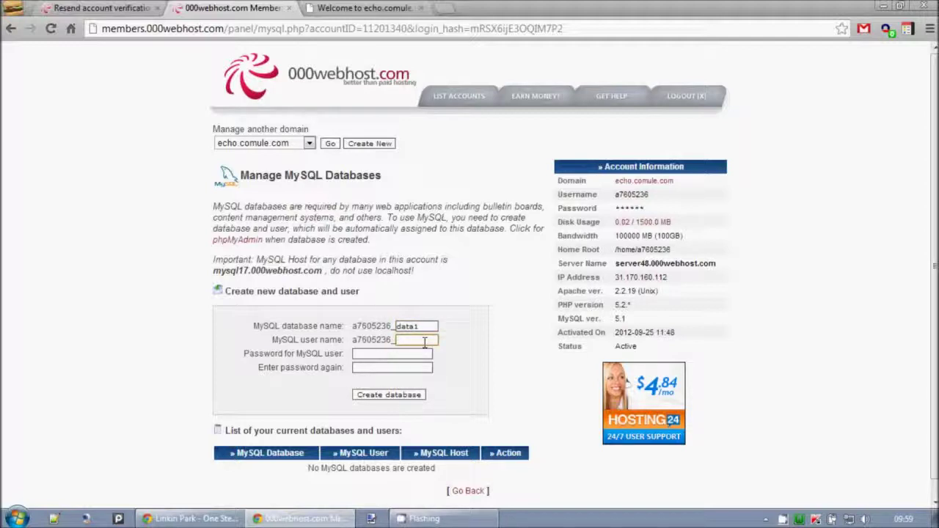
left_click(424, 341)
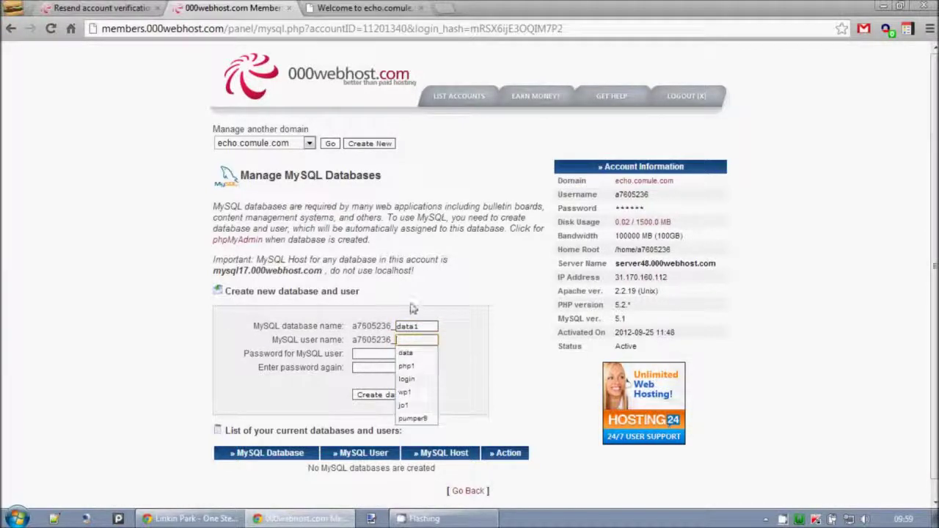
left_click(410, 308)
left_click_drag(349, 352, 396, 340)
left_click(412, 342)
left_click_drag(212, 271, 320, 273)
left_click(409, 341)
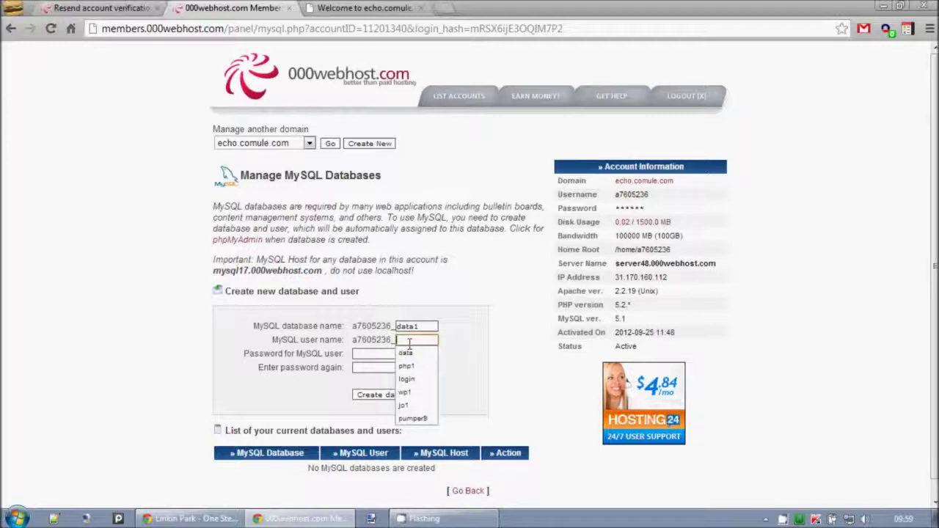
left_click(406, 353)
Enter and repeat the password for the MySQL user, then create the database
left_click(402, 354)
type("•••••••••")
key("Tab")
type("•••••")
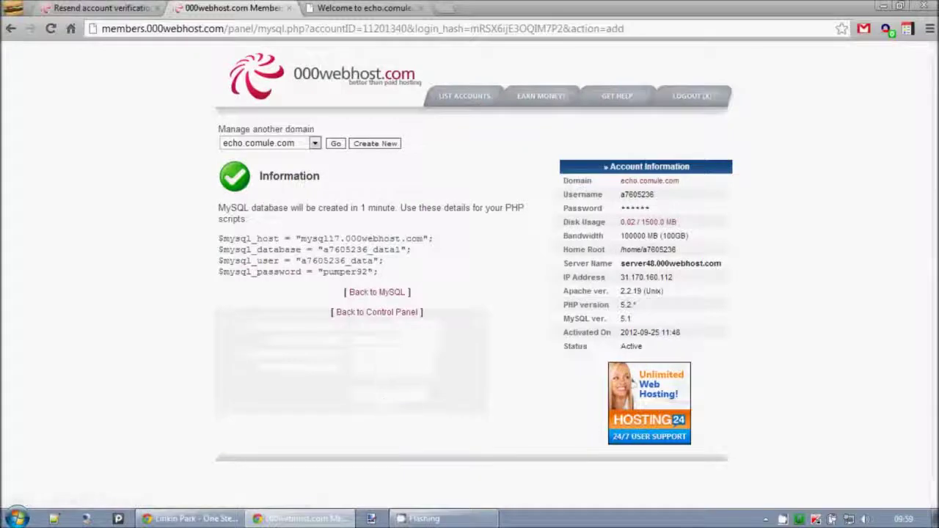
Review the MySQL host, database, user and password details provided for PHP scripts
mouse_move(219, 235)
left_mouse_down()
mouse_move(408, 272)
mouse_move(220, 258)
mouse_move(219, 236)
left_mouse_up()
left_click(424, 281)
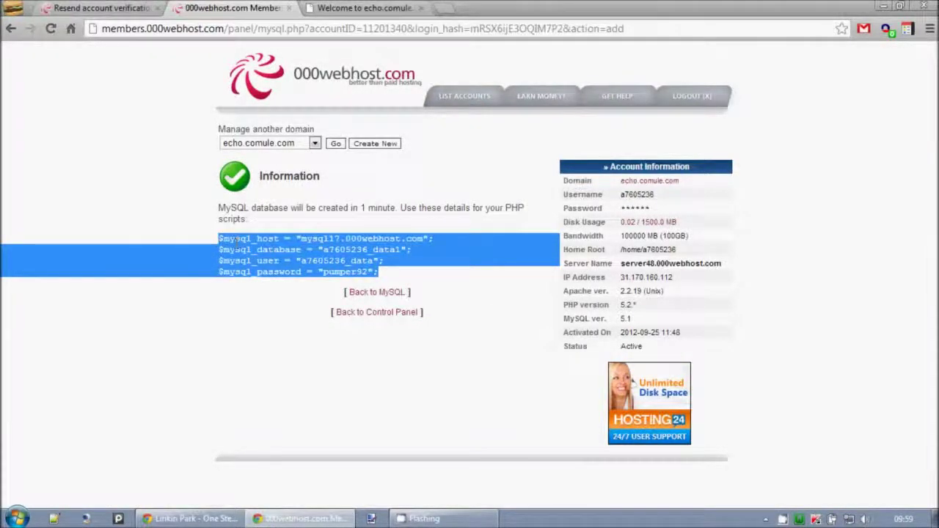
left_click(236, 245)
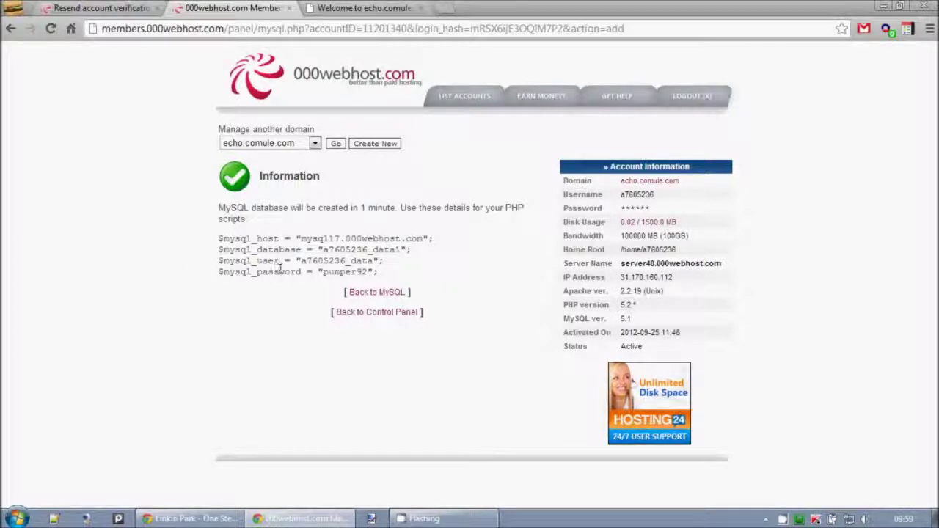
Return to the control panel and open the phpMyAdmin access page
left_click(381, 313)
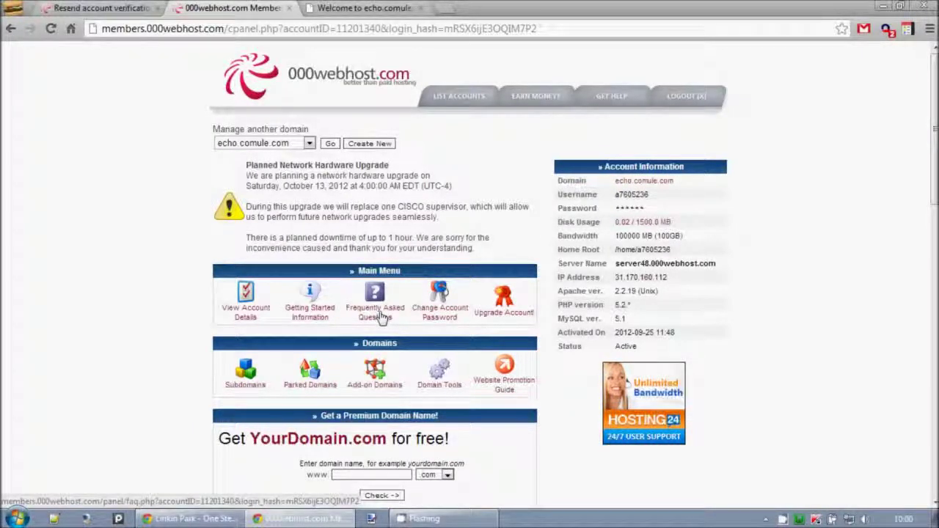
scroll(382, 316, "down", 8)
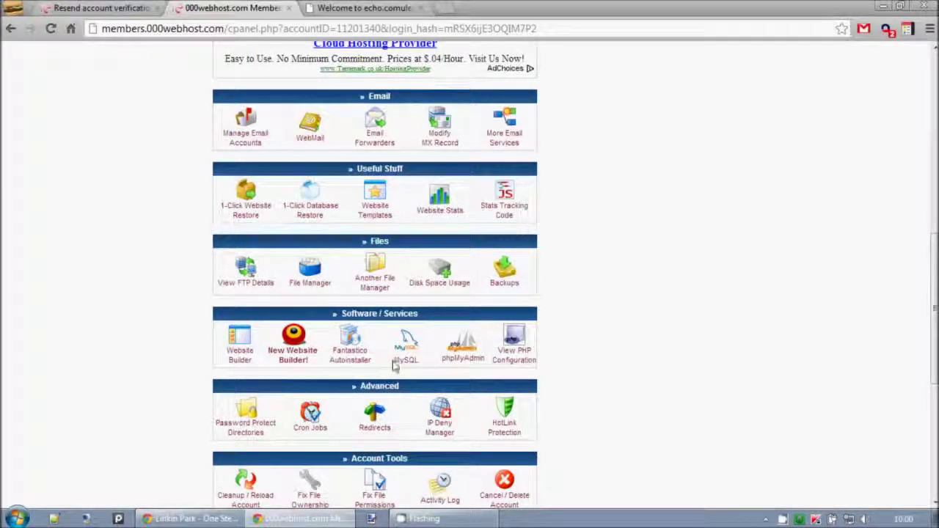
left_click(462, 345)
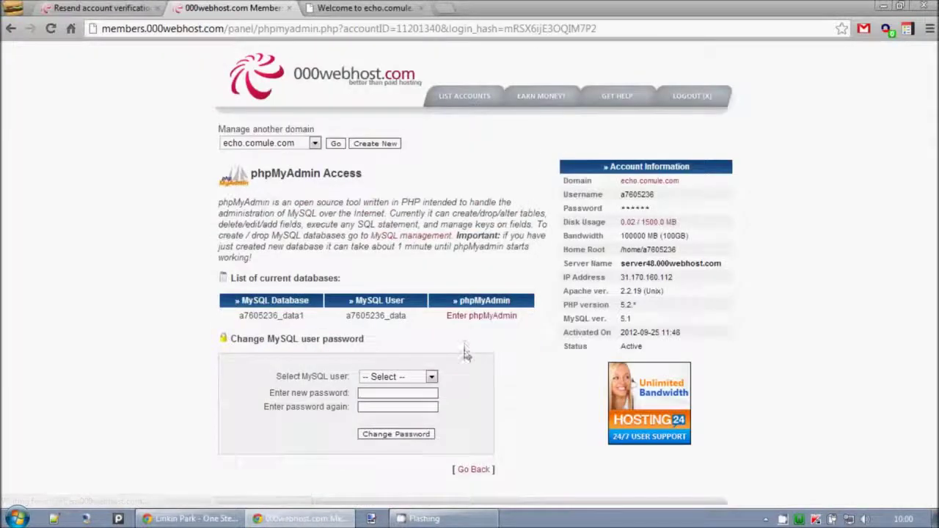
left_click_drag(244, 213, 421, 235)
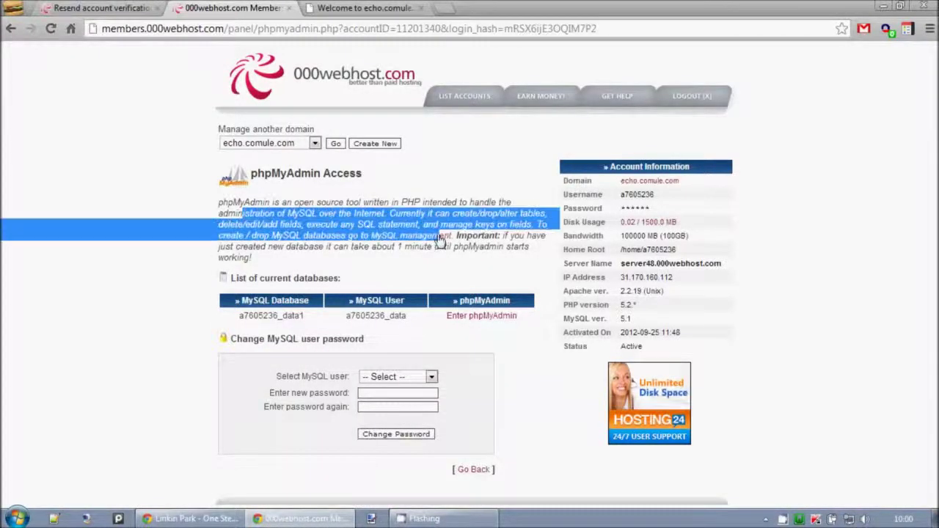
left_click(414, 235)
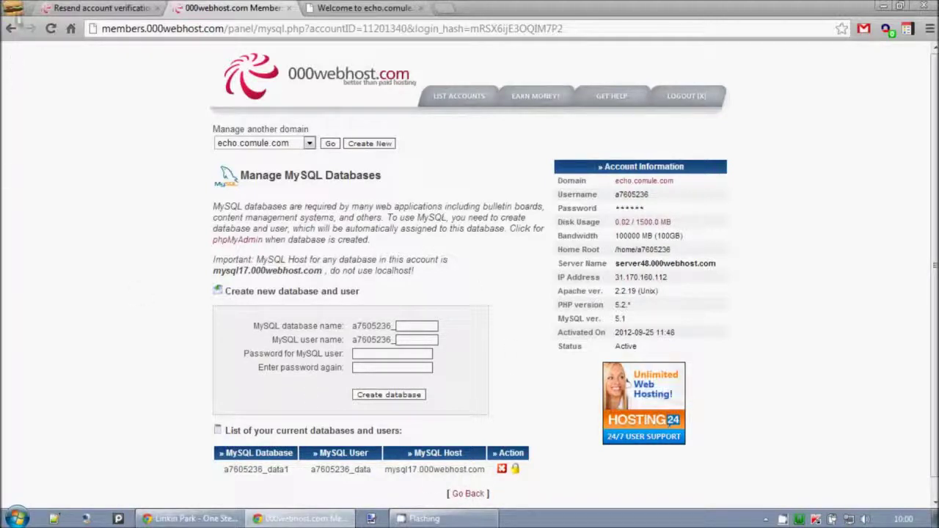
left_click(10, 28)
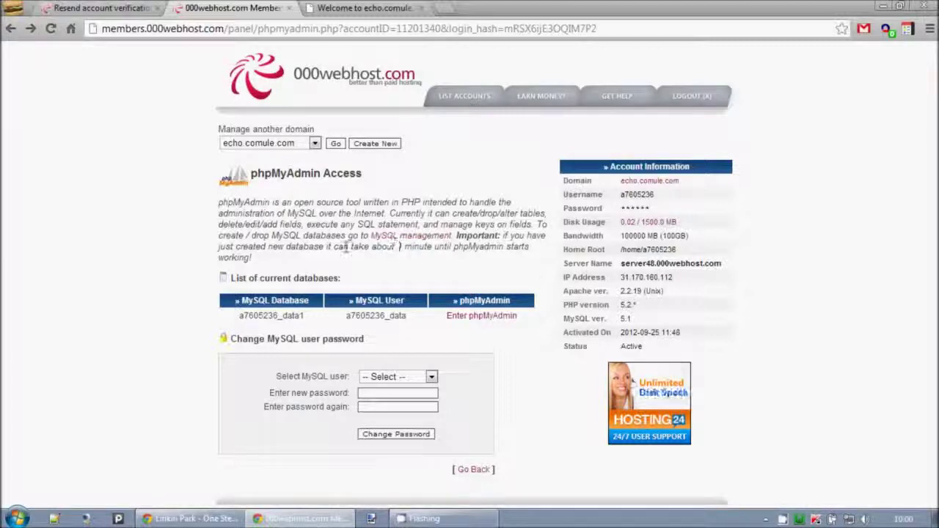
Examine the listed database with its MySQL user and the form for changing the MySQL user password
left_click_drag(236, 316, 418, 316)
left_click(338, 317)
left_click_drag(336, 318, 413, 318)
left_click(436, 320)
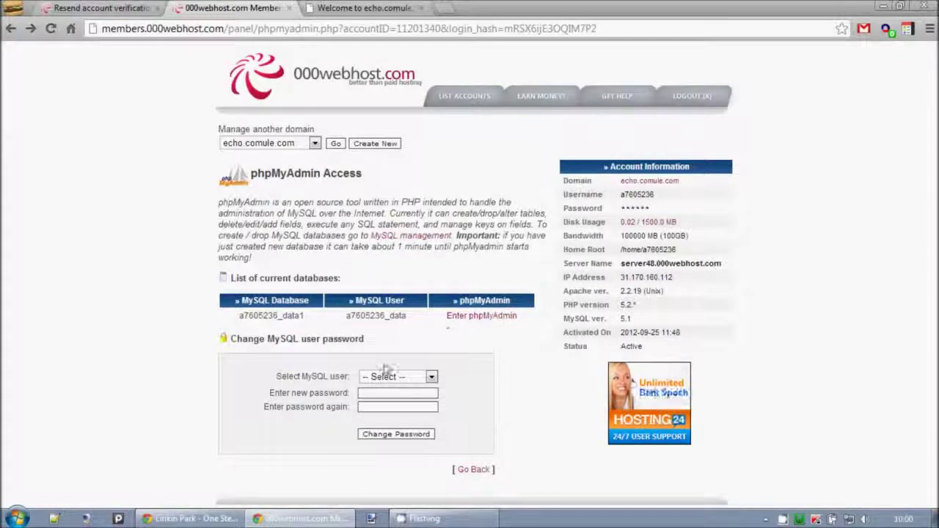
left_click(384, 374)
left_click(478, 370)
left_click_drag(303, 387, 478, 411)
left_click_drag(272, 381, 416, 394)
left_click(469, 398)
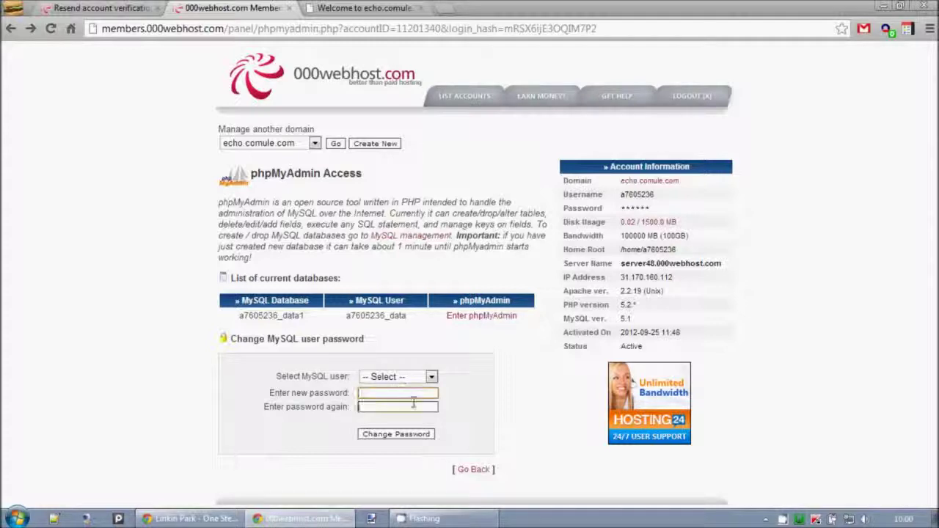
left_click(399, 377)
left_click(472, 357)
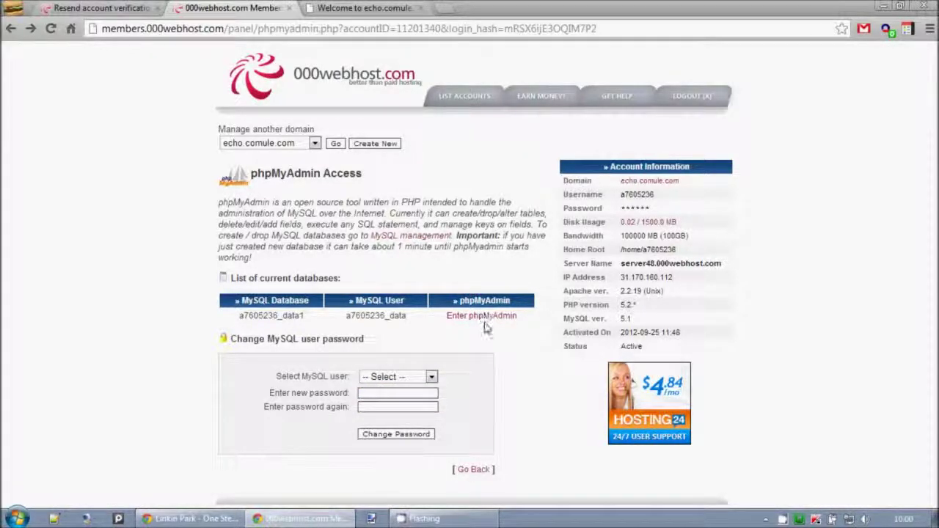
Enter phpMyAdmin for the data1 database and open its import page
left_click(506, 314)
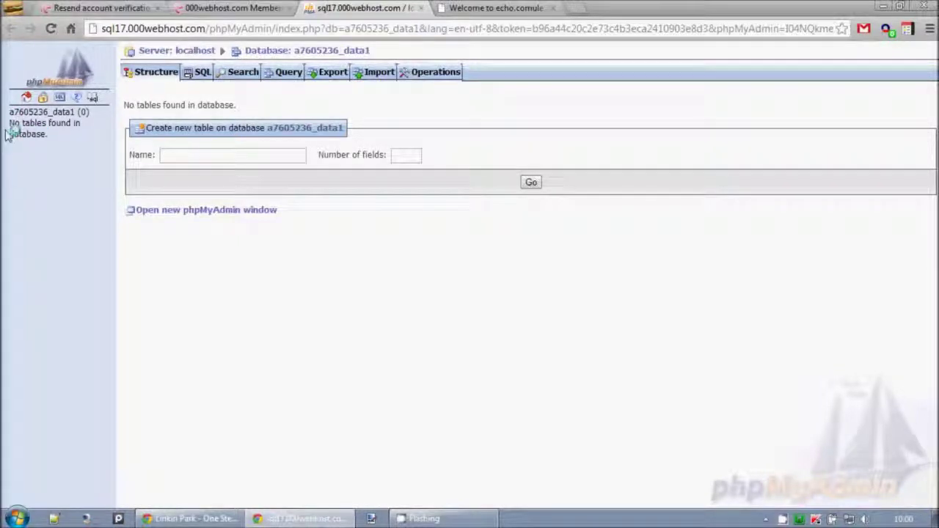
left_click(26, 97)
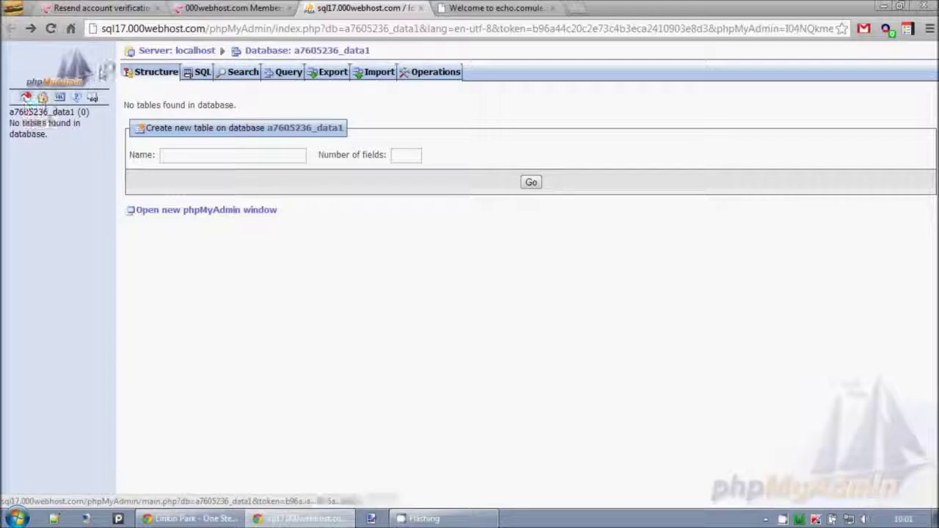
left_click(381, 79)
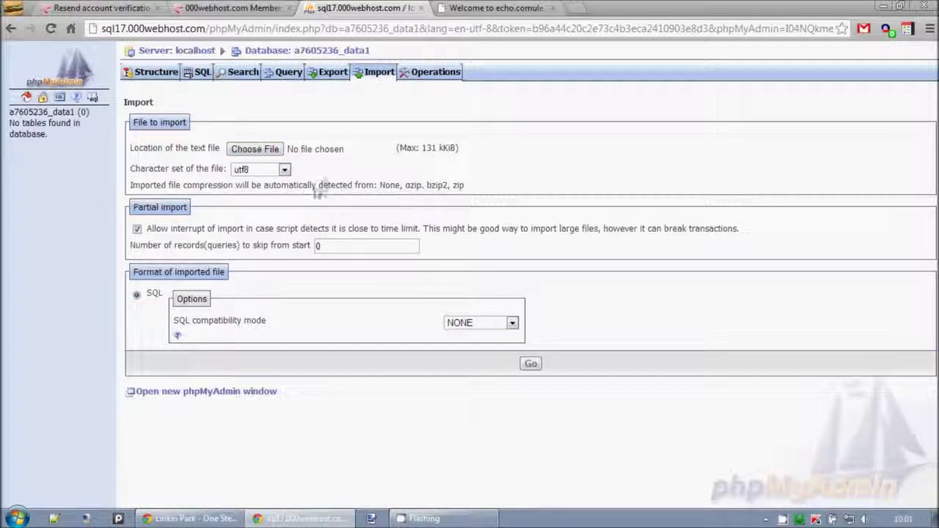
left_click_drag(140, 186, 542, 185)
left_click(542, 185)
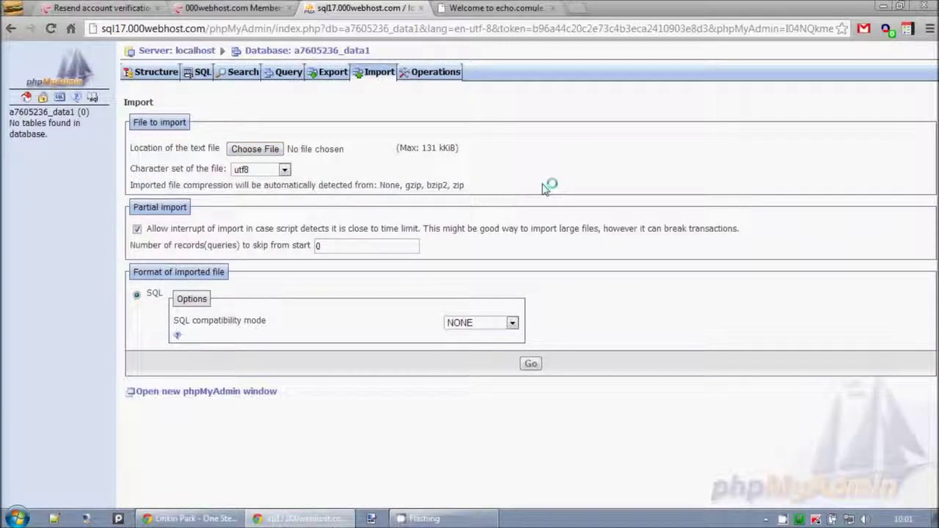
Choose the data1 SQL file from the Desktop as the file to import
left_click(276, 149)
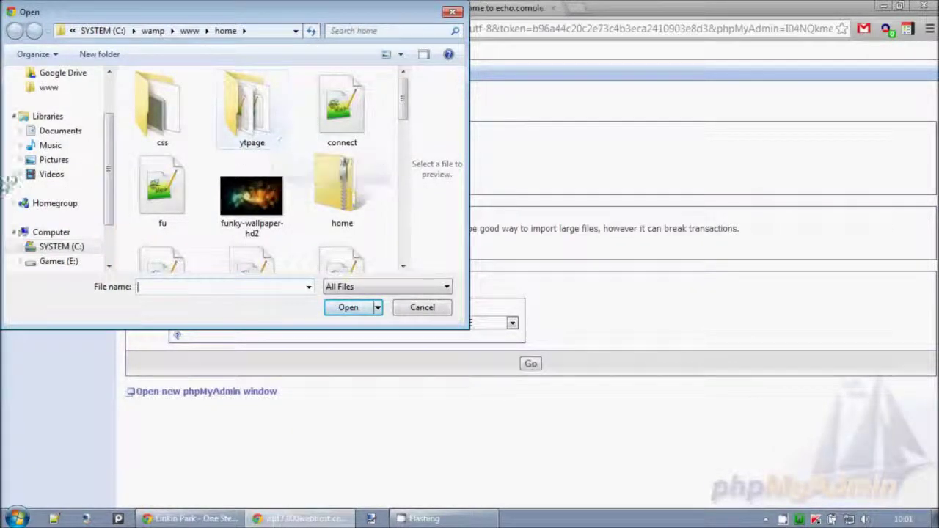
scroll(66, 132, "up", 2)
left_click(54, 123)
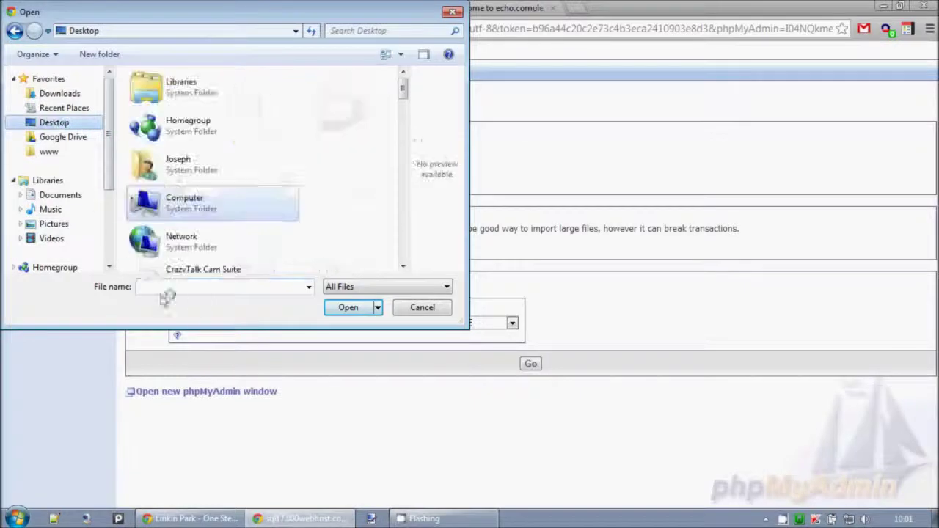
scroll(410, 146, "down", 5)
scroll(408, 154, "down", 5)
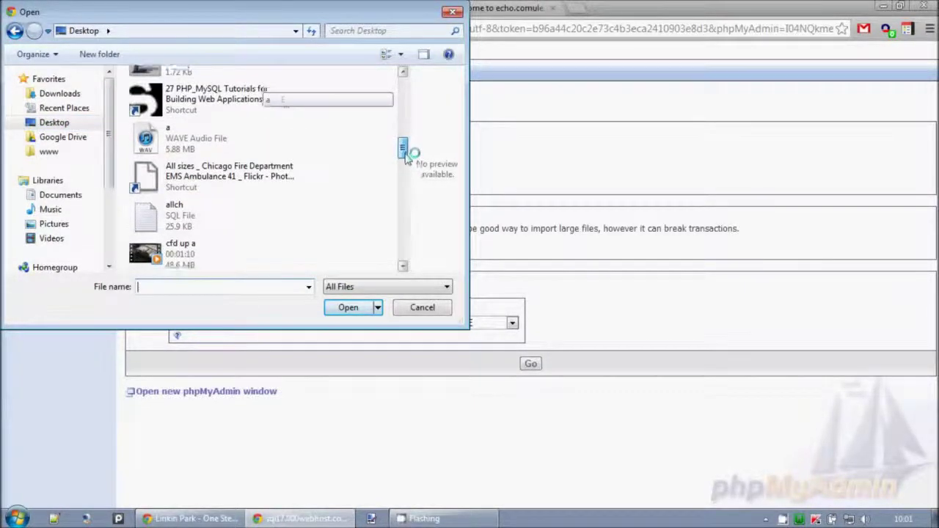
scroll(408, 156, "down", 3)
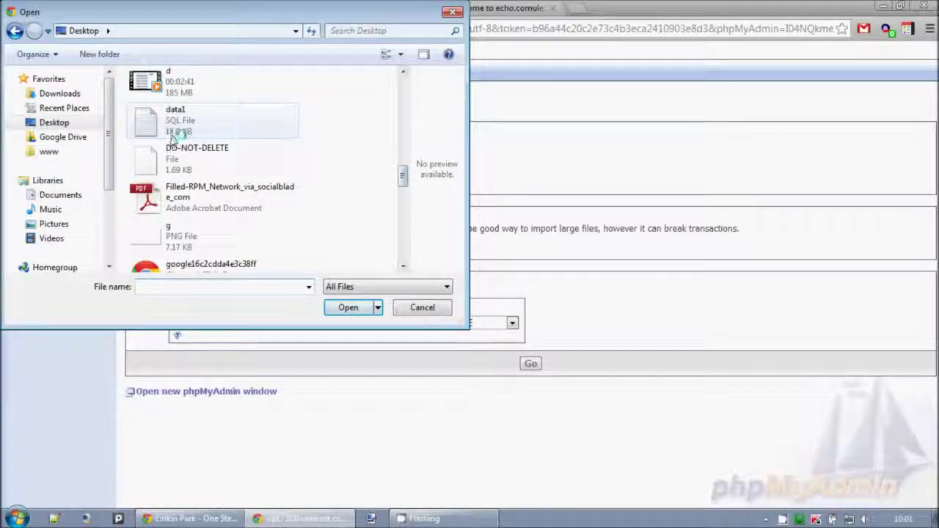
left_click(231, 130)
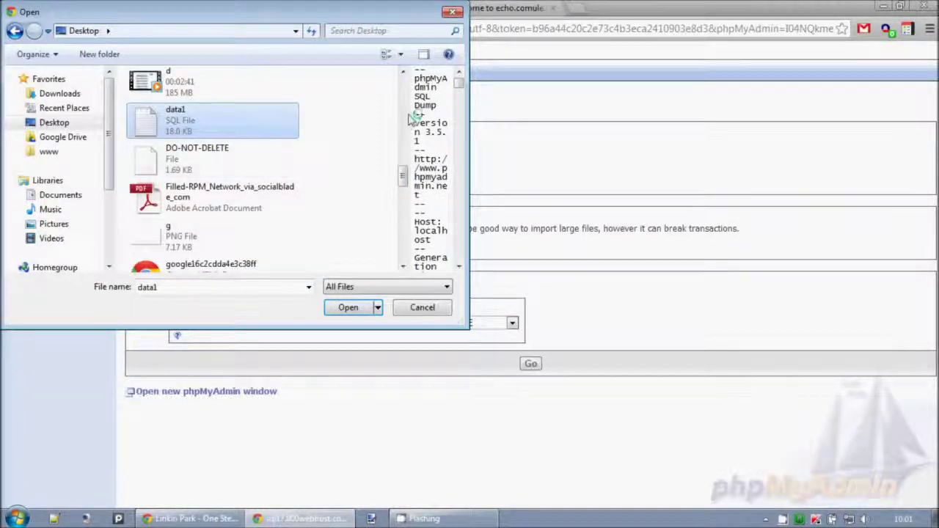
mouse_move(459, 83)
left_mouse_down()
mouse_move(476, 164)
mouse_move(473, 263)
mouse_move(476, 143)
mouse_move(445, 73)
left_mouse_up()
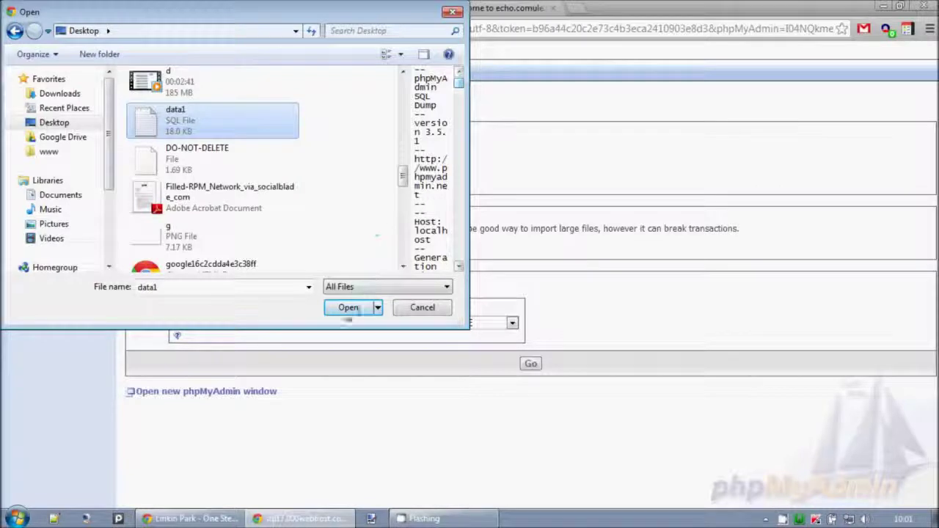
left_click(349, 308)
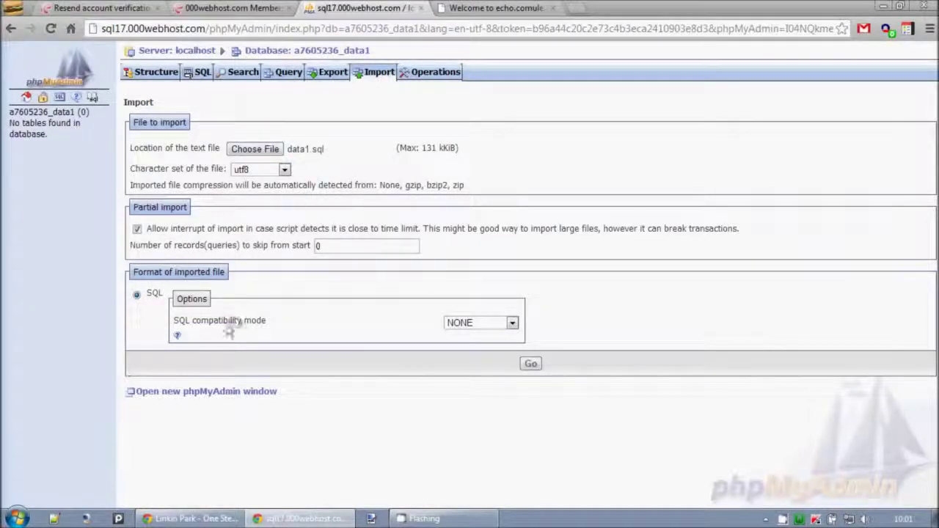
Run the import with SQL compatibility mode NONE
left_click(485, 320)
left_click(474, 327)
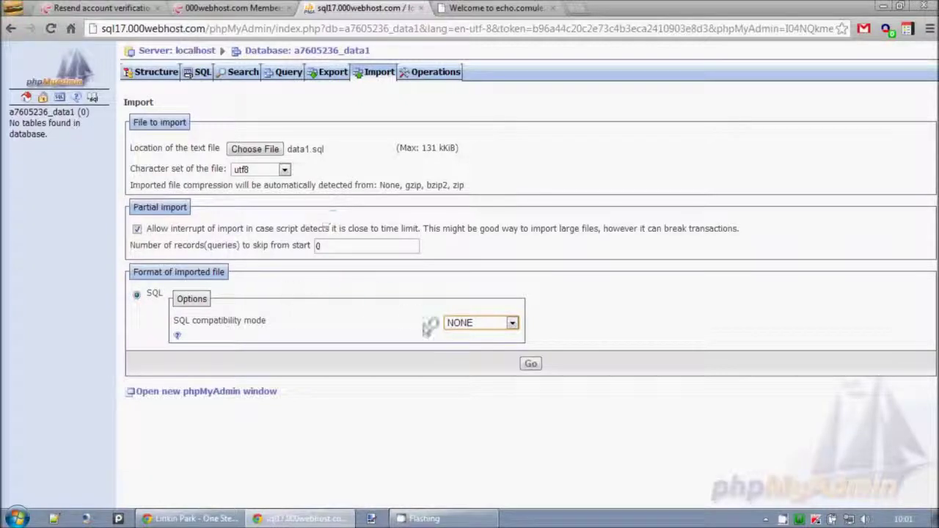
left_click(531, 363)
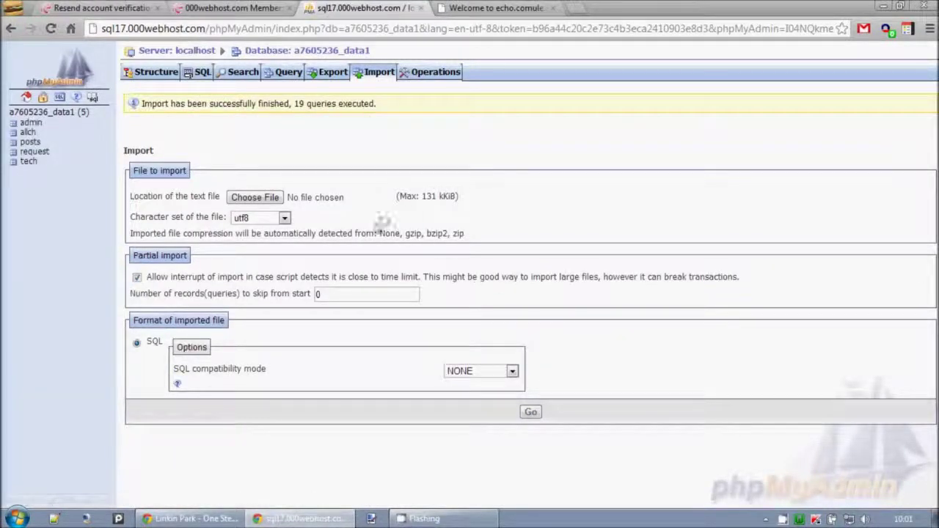
Check the import result and open the structure of the imported allch table
left_click_drag(220, 103, 624, 120)
left_click(658, 125)
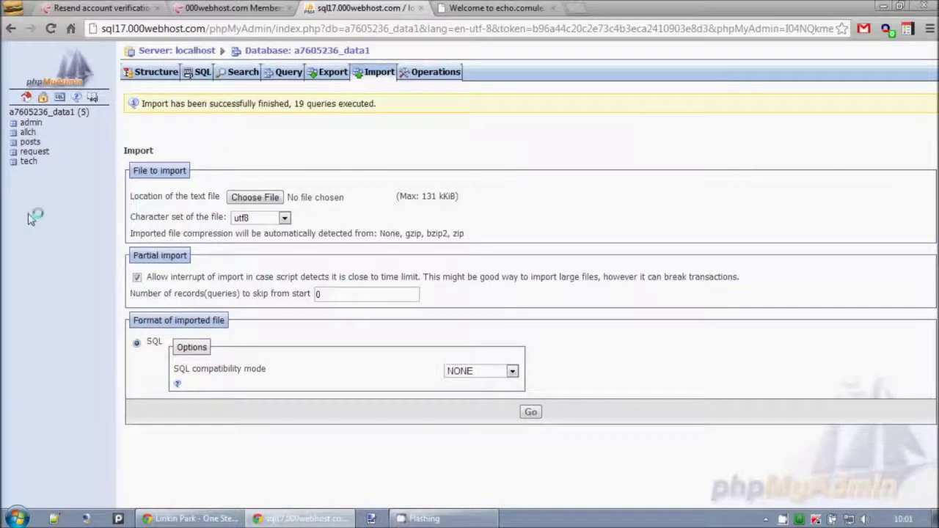
left_click(27, 132)
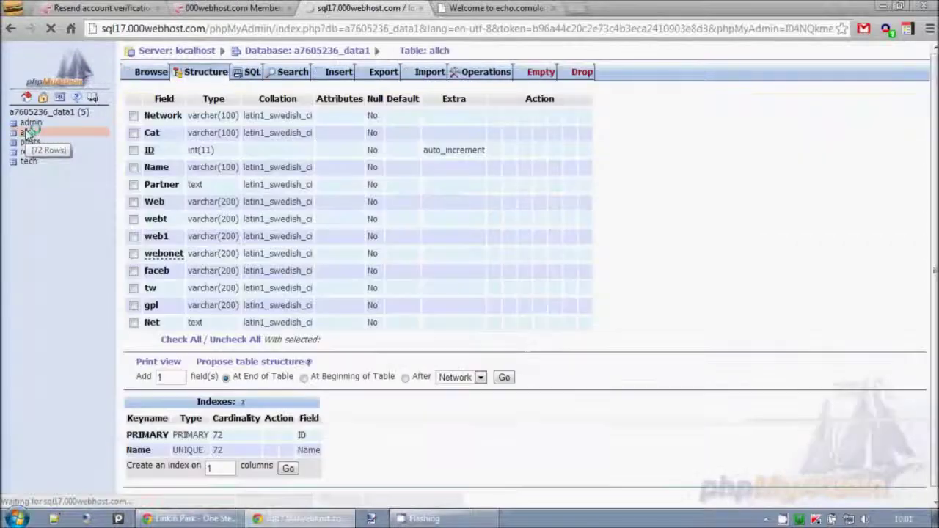
Browse the rows of the allch table and open the website's Backups page in the 000webhost control panel
left_click(146, 75)
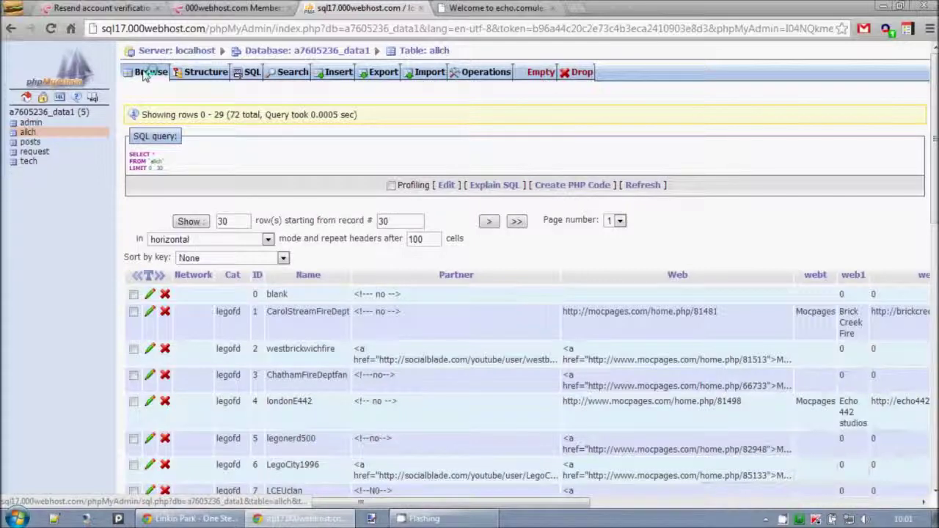
key("ctrl+shift+Tab")
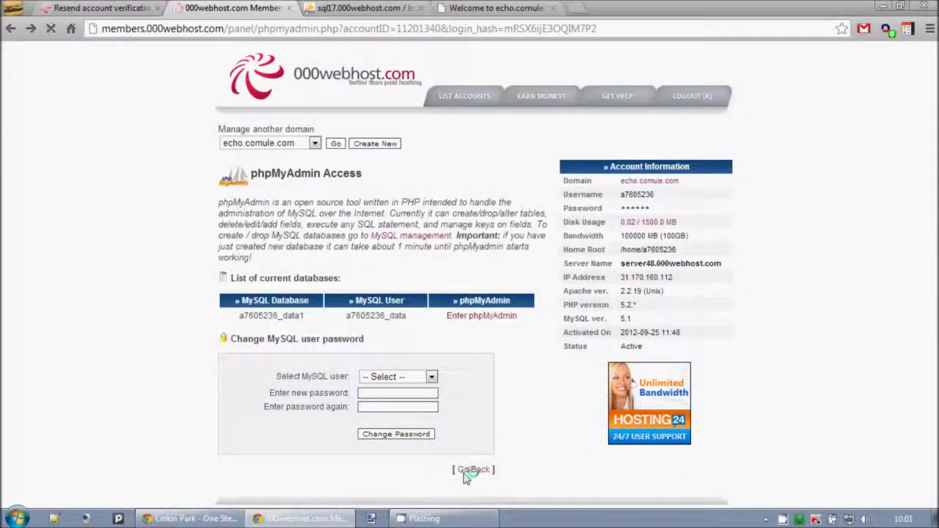
left_click(473, 470)
scroll(389, 334, "down", 6)
scroll(388, 336, "down", 3)
left_click(497, 274)
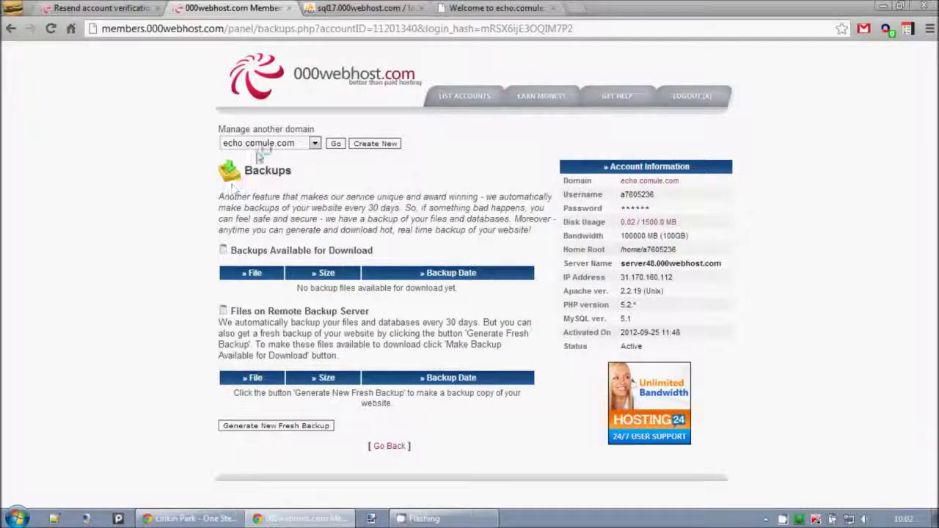
Return to phpMyAdmin and review the export options for the allch table
left_click(359, 8)
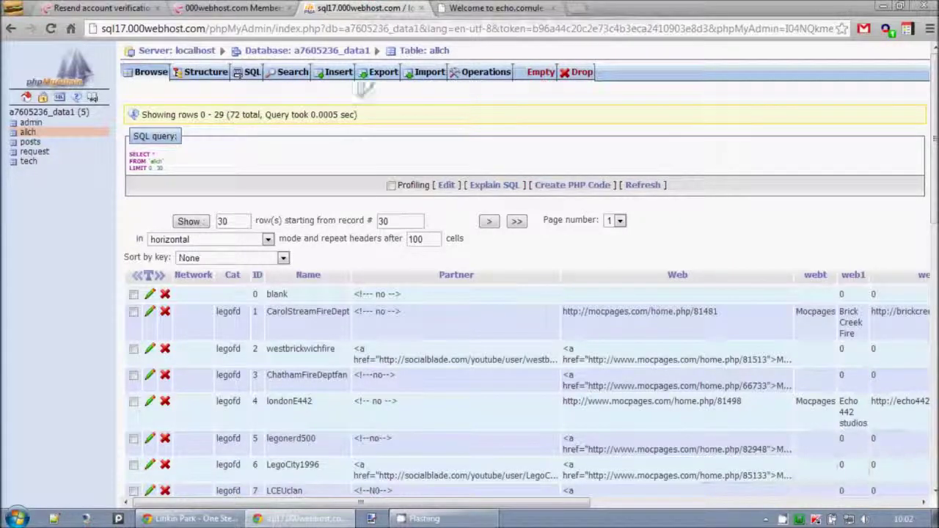
left_click(381, 72)
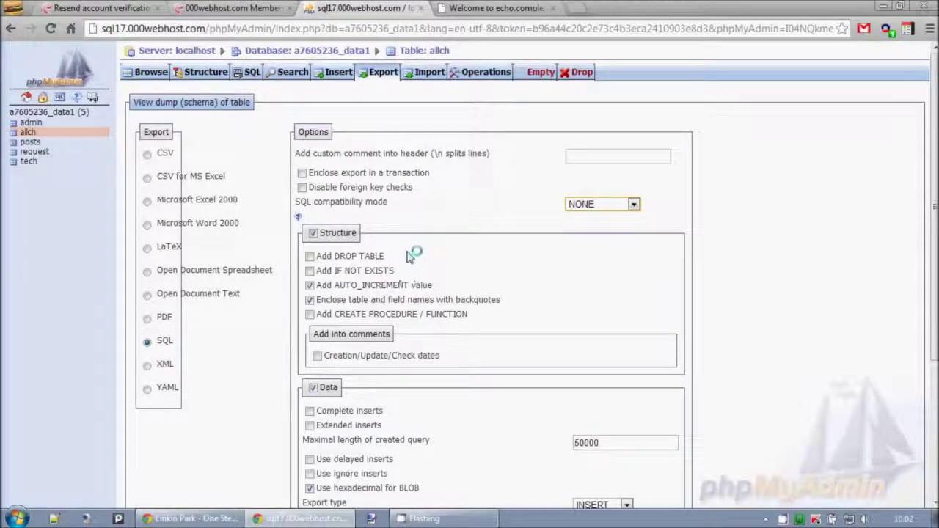
scroll(399, 242, "down", 3)
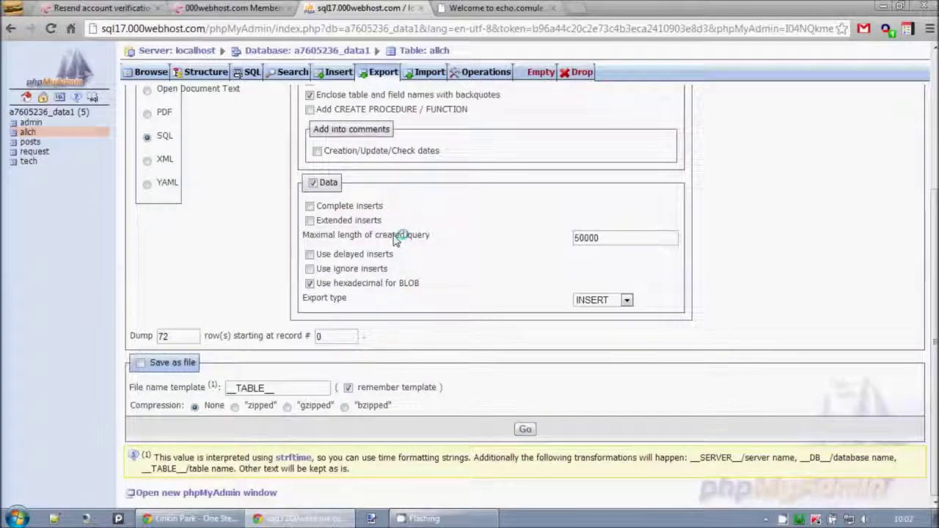
scroll(291, 274, "up", 3)
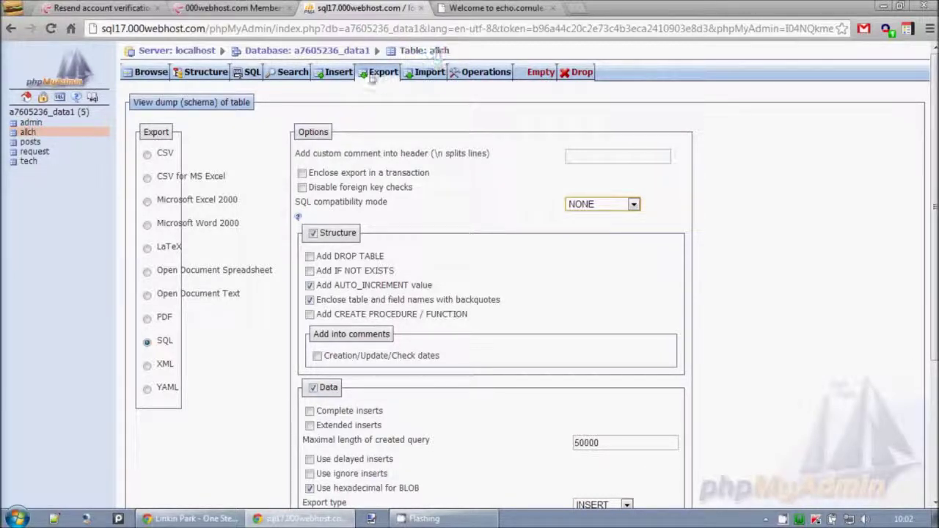
Open the export options of the whole data1 database with all five tables selected and SQL as the format
left_click(22, 112)
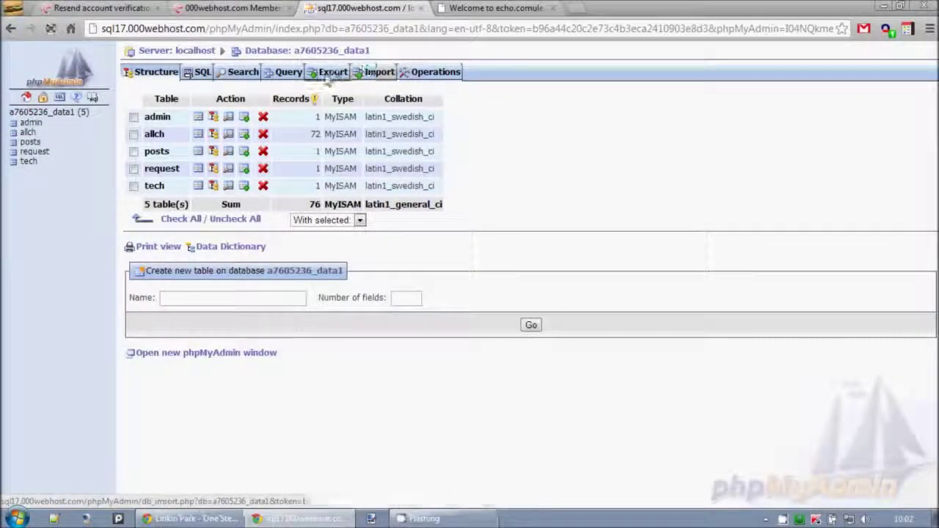
left_click(331, 71)
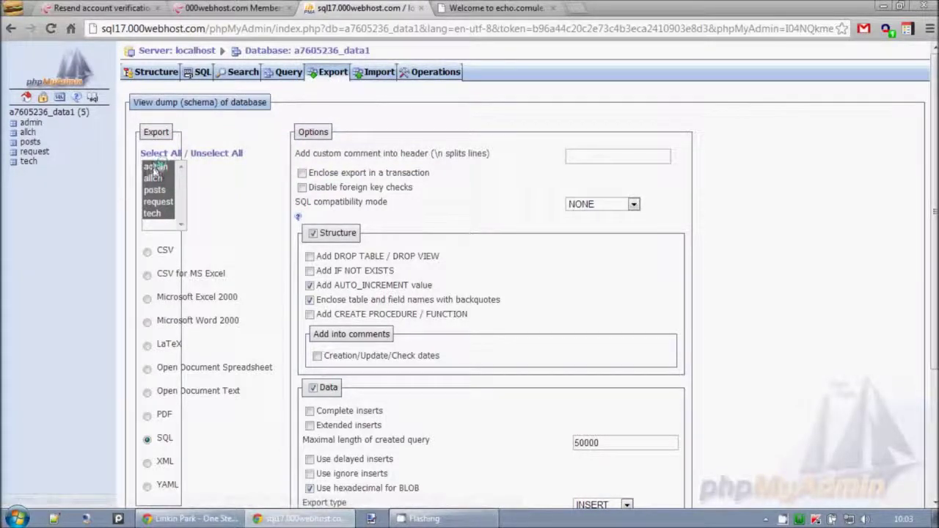
left_click(154, 214)
left_click_drag(154, 217, 155, 163)
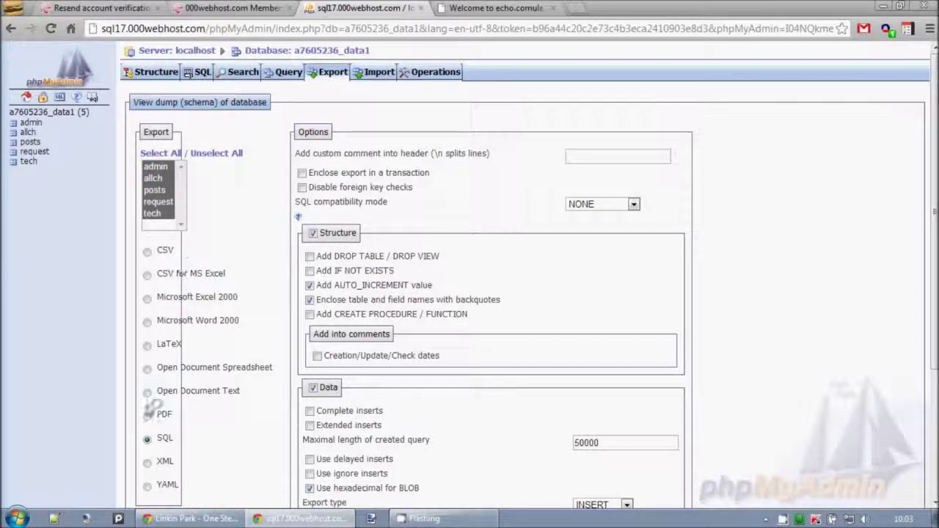
double_click(164, 438)
left_click(191, 440)
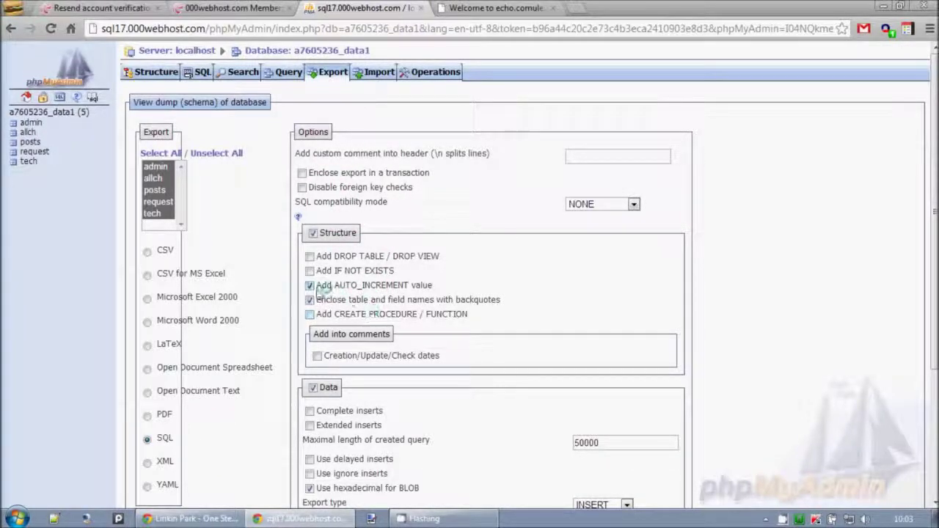
Run the database export without saving it as a file and look over the displayed SQL dump
scroll(533, 368, "down", 3)
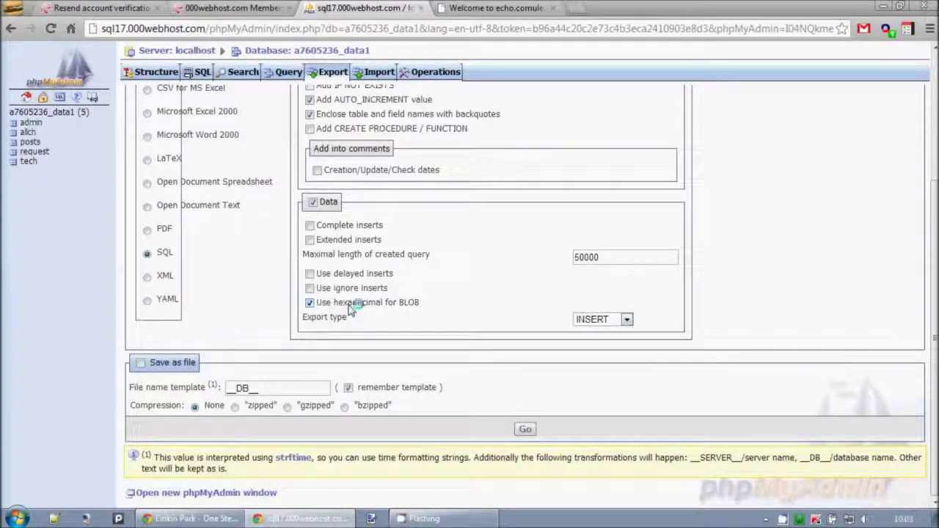
left_click_drag(287, 394, 320, 387)
left_click(155, 376)
left_click(140, 362)
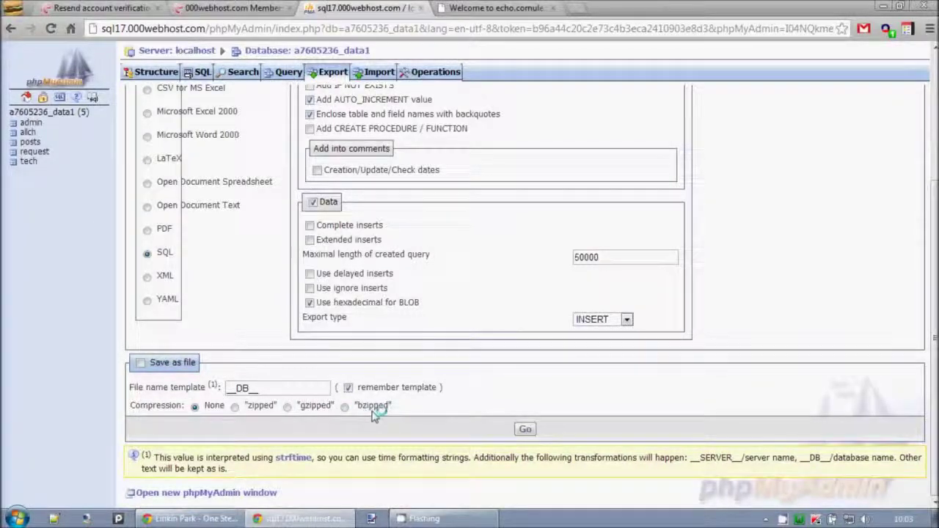
left_click(528, 430)
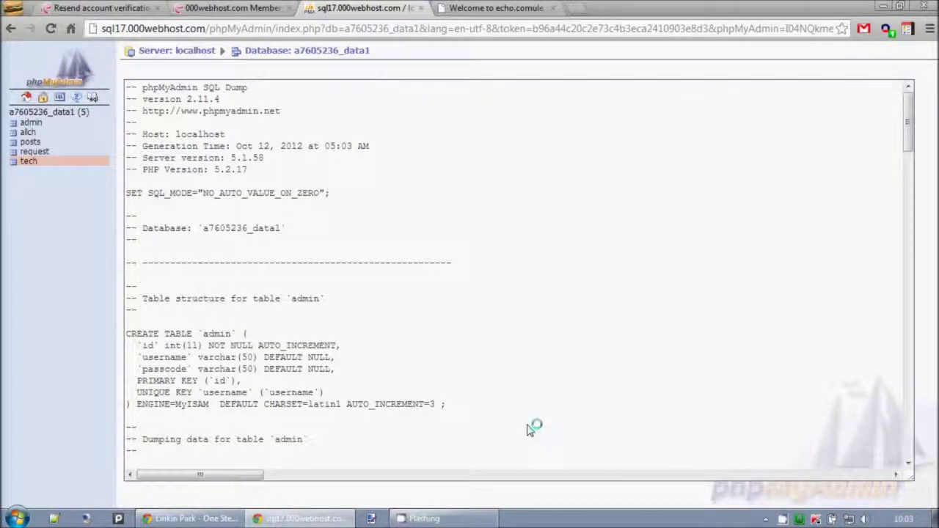
scroll(337, 265, "down", 10)
scroll(359, 268, "up", 10)
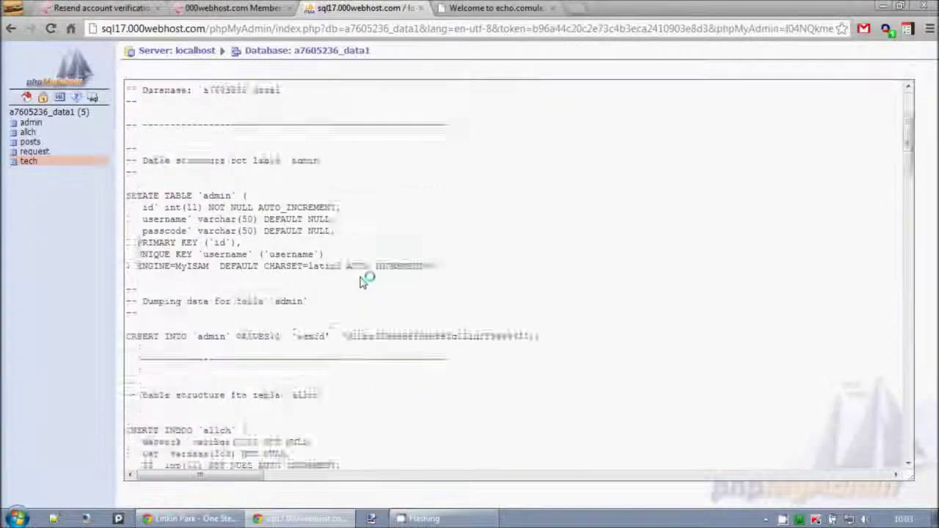
Reopen the data1 database export, run it with Save as file enabled, and cancel the file save
left_click(48, 112)
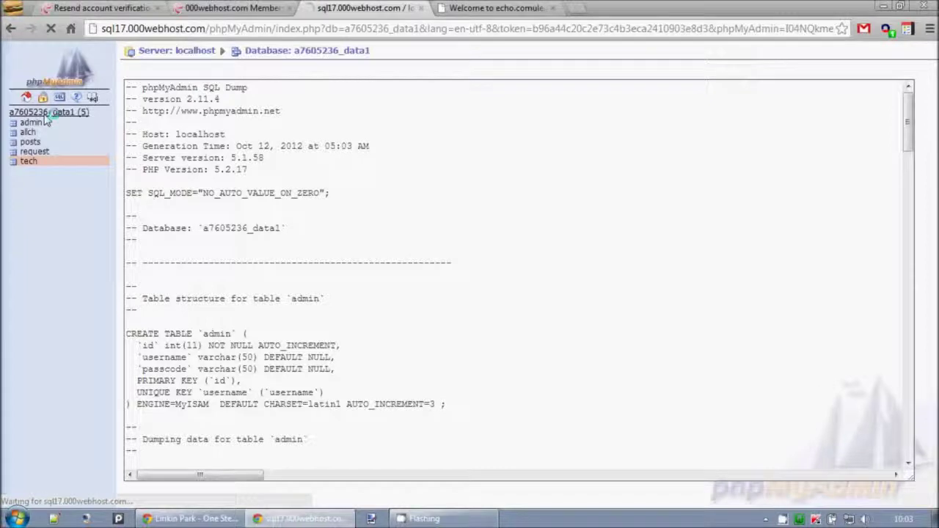
left_click(352, 70)
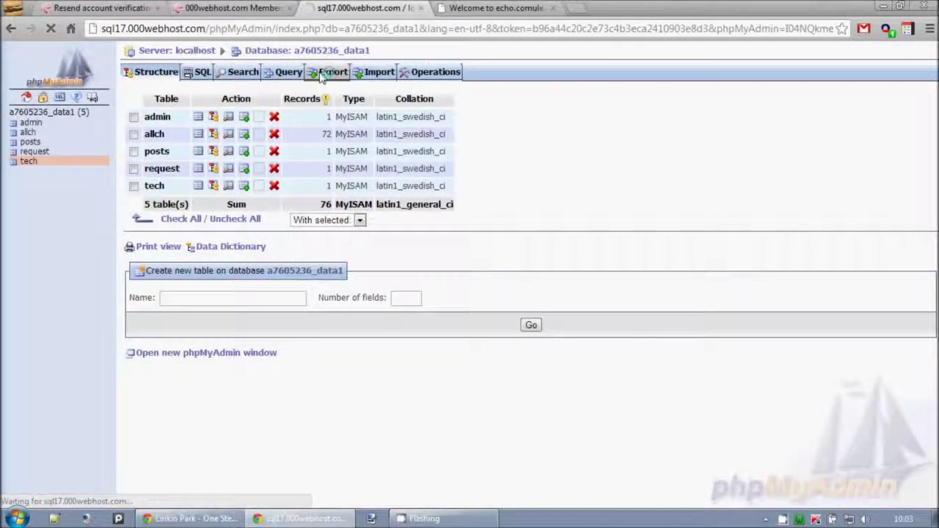
scroll(176, 154, "down", 3)
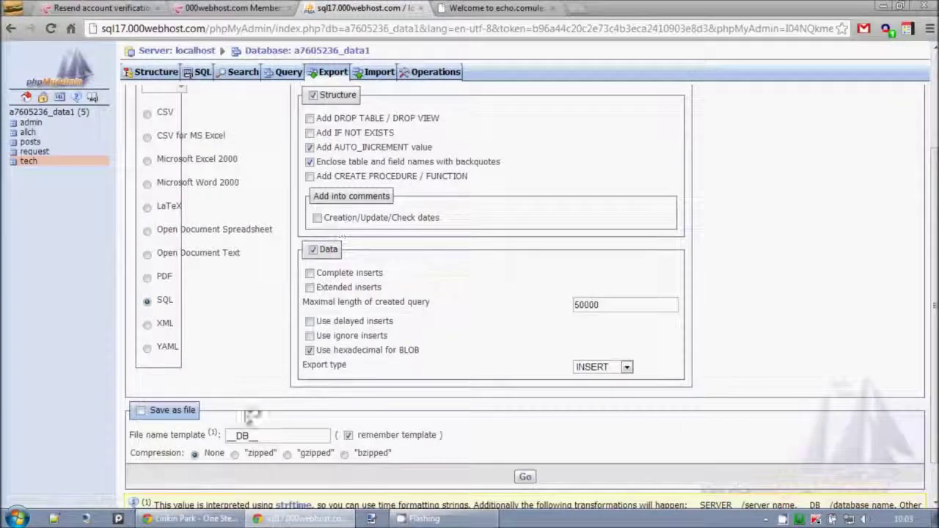
left_click(140, 410)
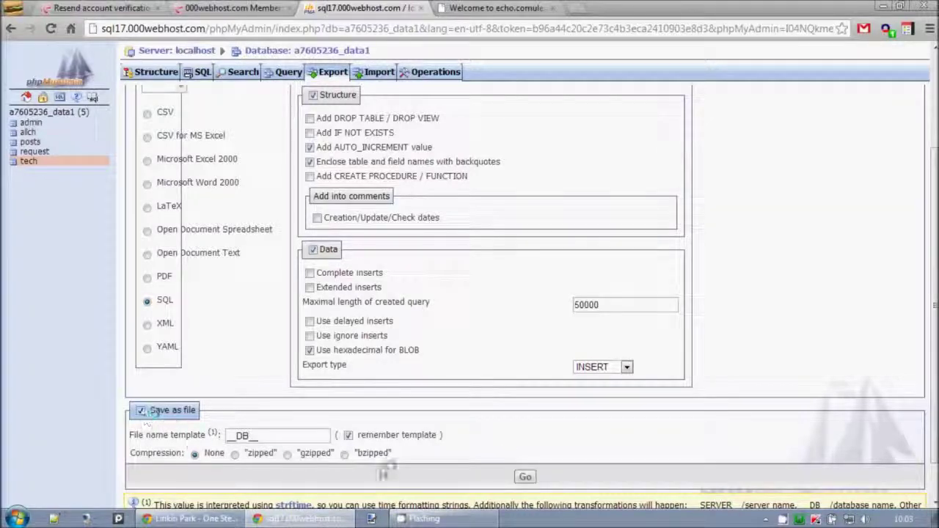
left_click(525, 478)
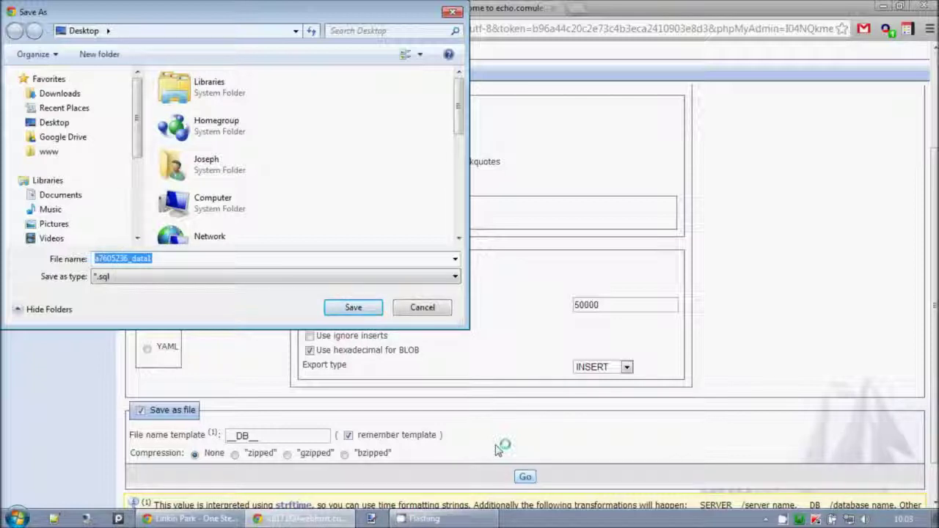
left_click(421, 308)
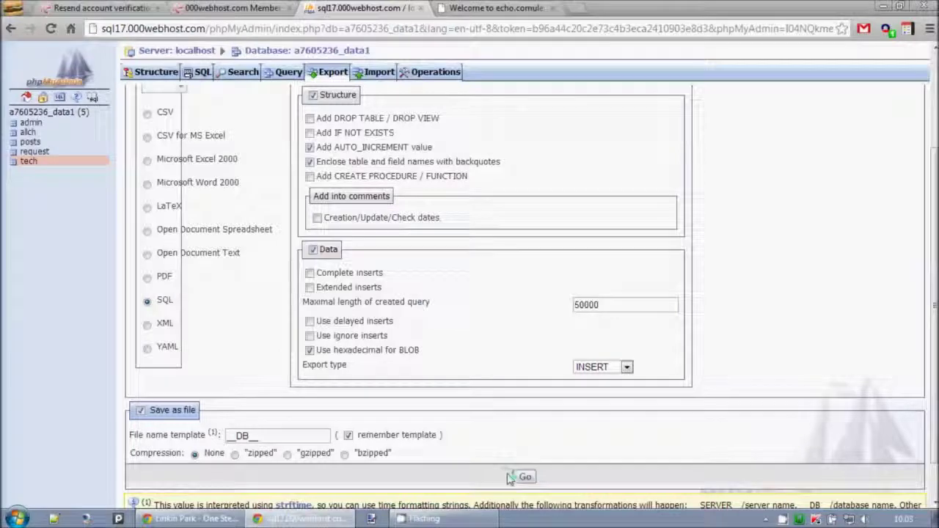
Export the database with Save as file disabled and read through the SQL dump to the tech table
left_click(141, 410)
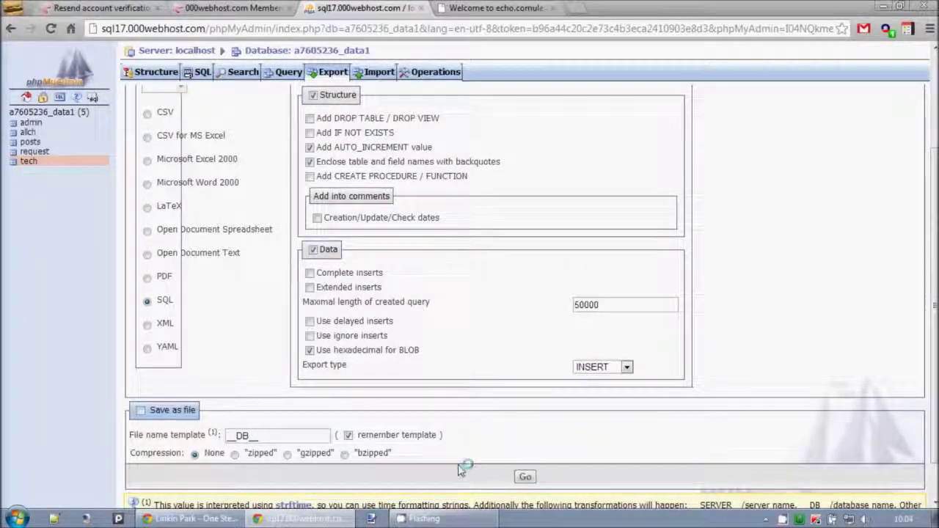
left_click(524, 478)
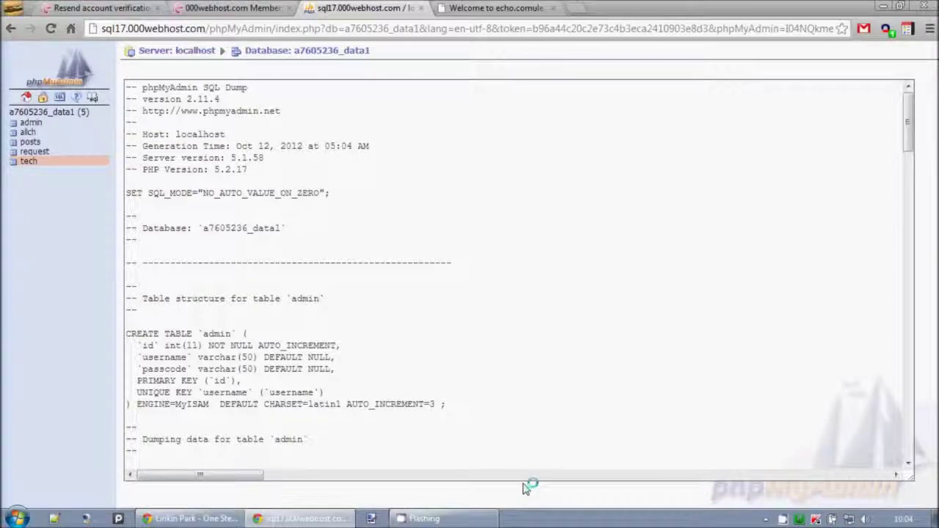
scroll(565, 341, "down", 15)
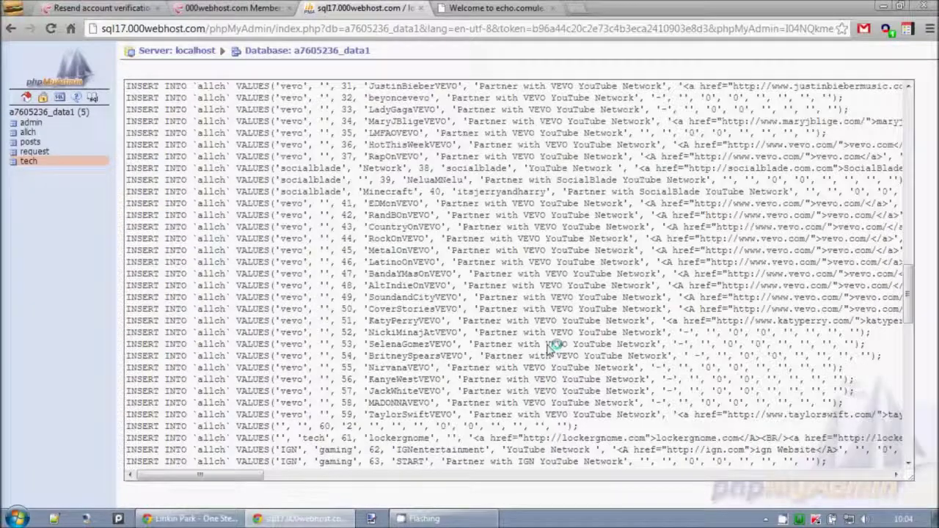
scroll(514, 297, "down", 1)
scroll(513, 296, "up", 1)
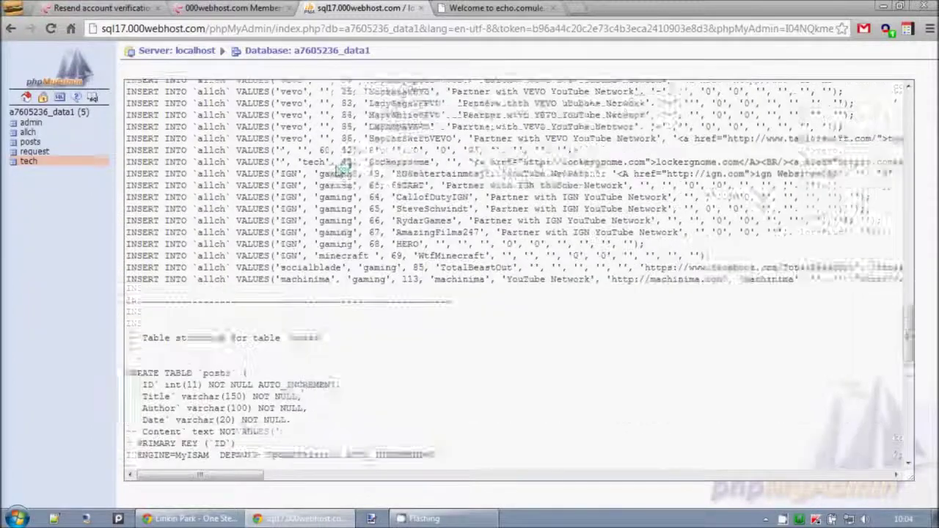
scroll(345, 176, "down", 10)
scroll(339, 252, "down", 10)
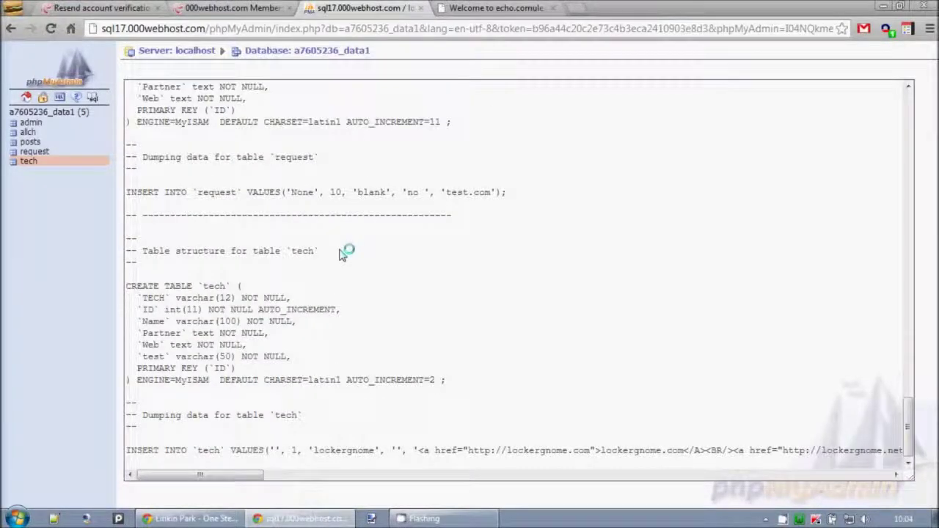
Go back to the database's export options and enable Save as file
scroll(341, 253, "up", 20)
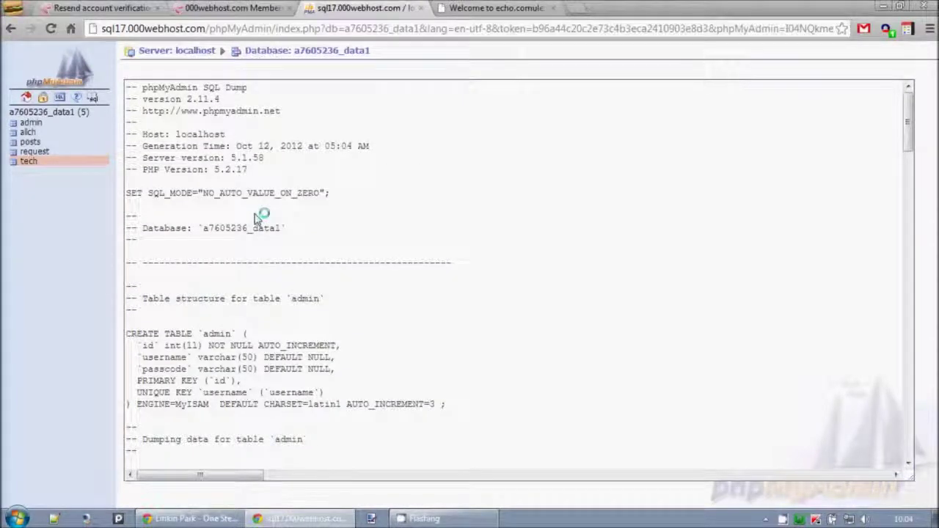
key("alt+Left")
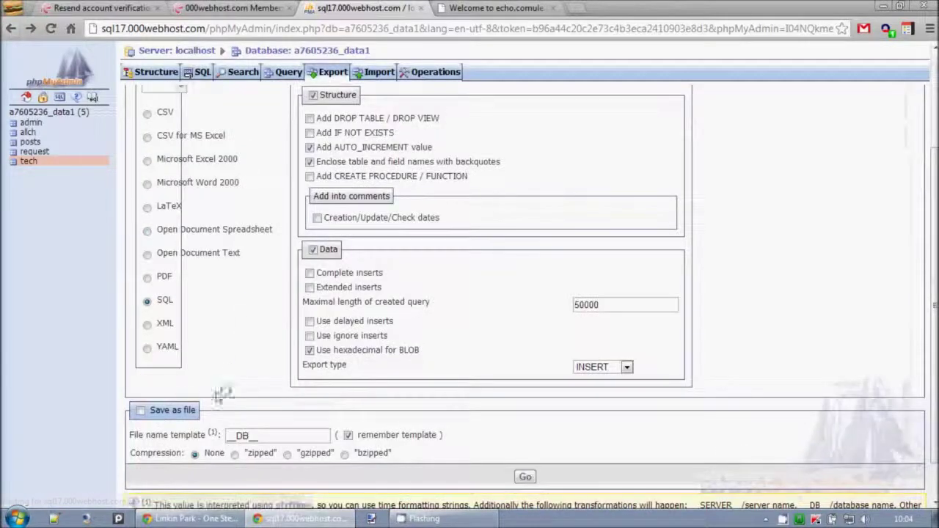
left_click(142, 411)
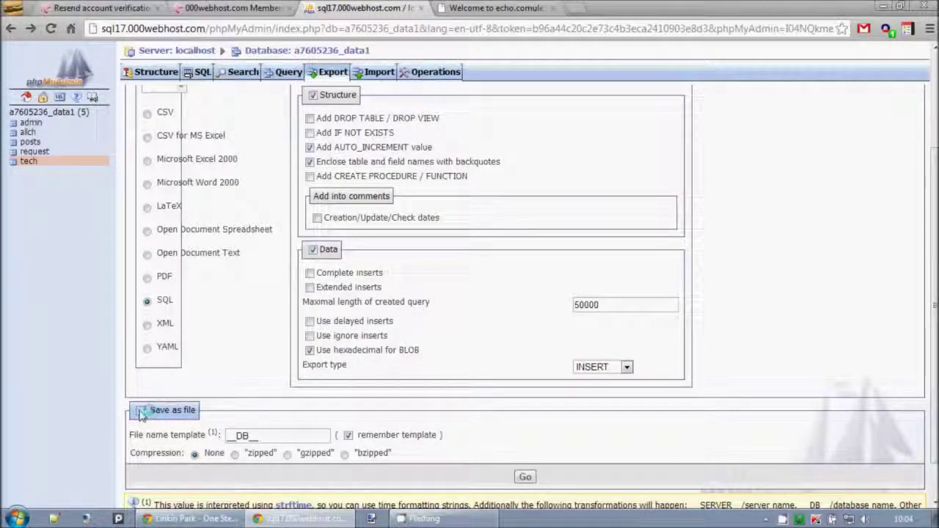
Open the local phpMyAdmin at localhost/phpmyadmin/ in a new browser tab
left_click(574, 8)
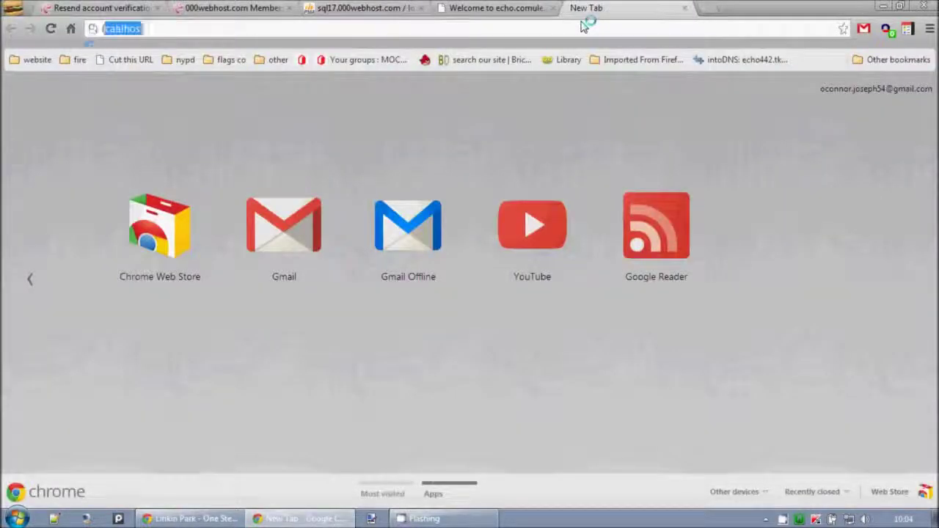
type("localhost/")
key("Down")
key("Down")
key("Down")
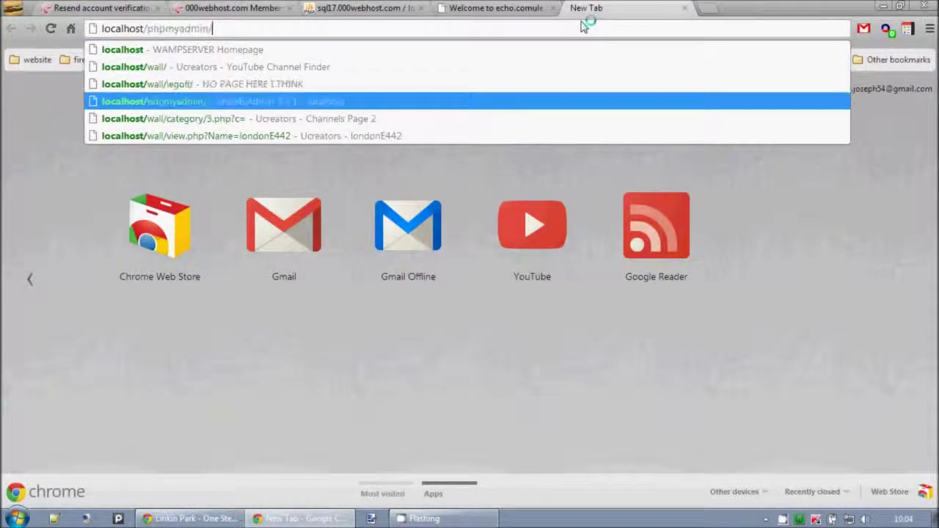
key("Return")
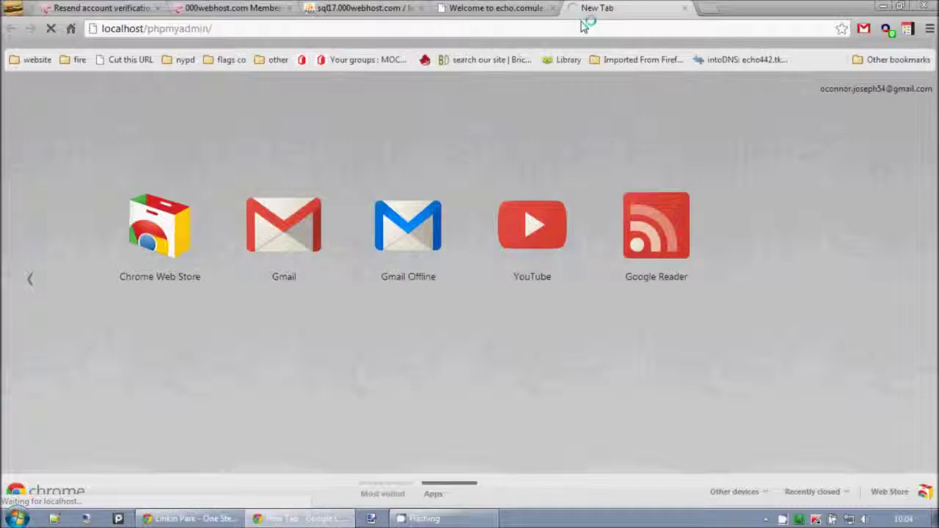